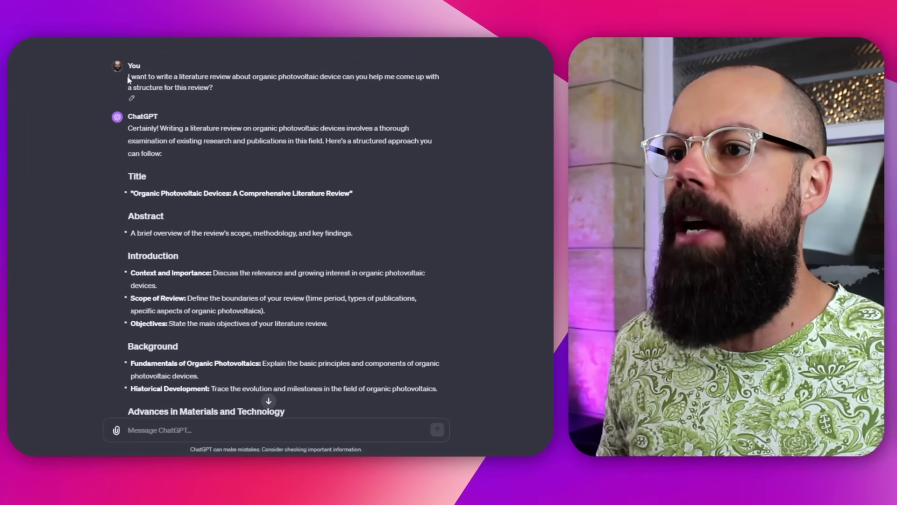
Step: Highlight the original request for a literature review structure on organic photovoltaic devices
drag(129, 78, 340, 74)
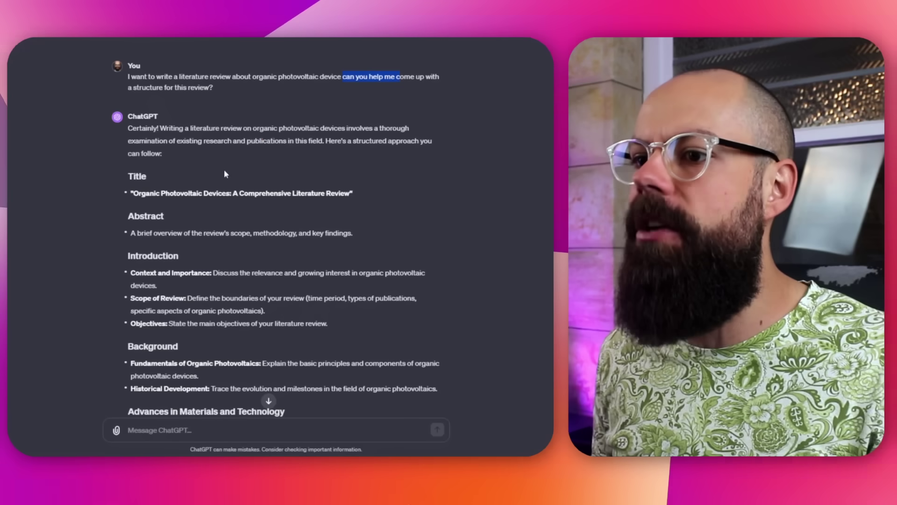
scroll(223, 169, down, 2)
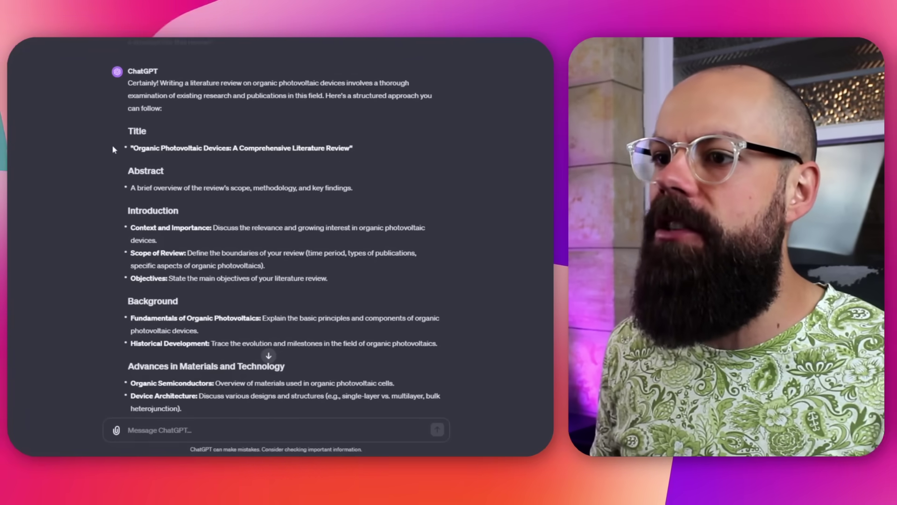
scroll(154, 187, down, 2)
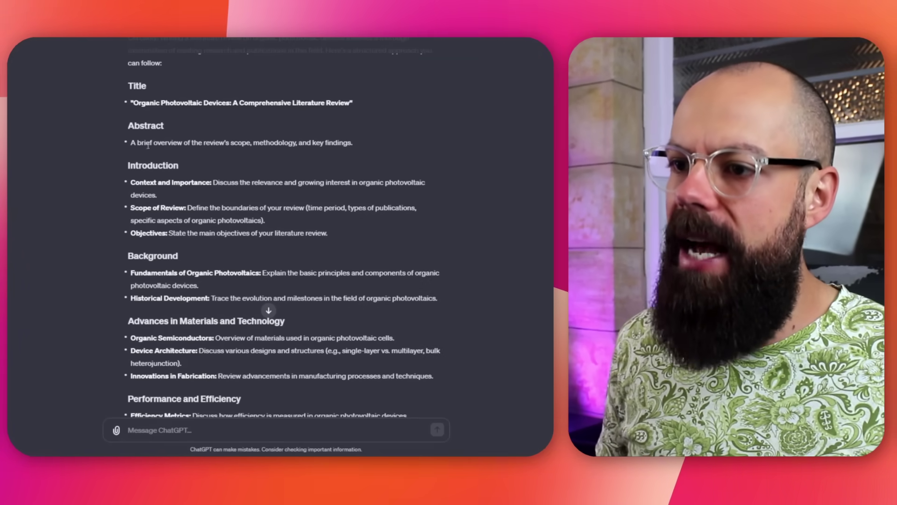
drag(138, 146, 153, 144)
scroll(152, 144, down, 3)
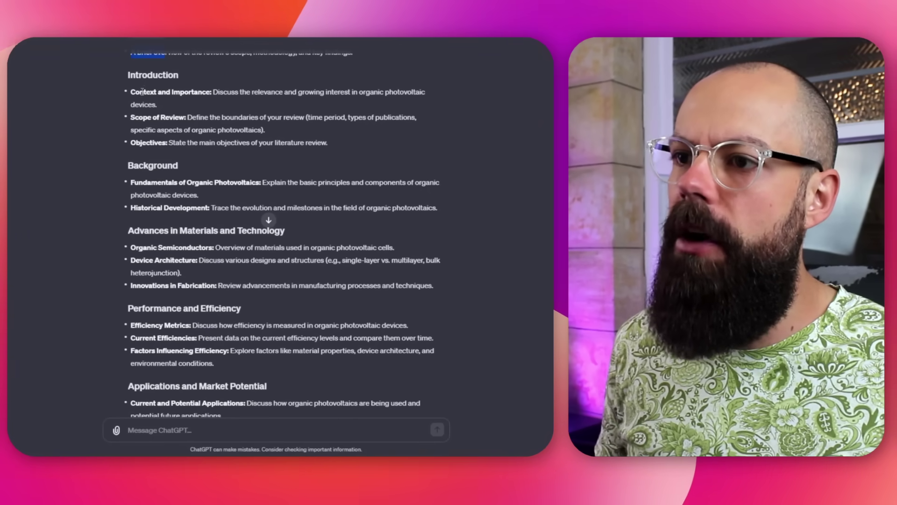
scroll(144, 130, down, 3)
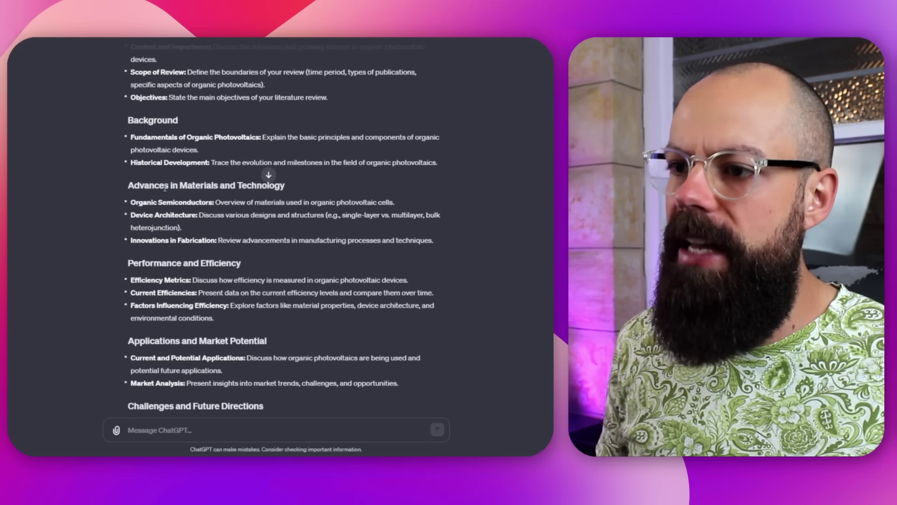
drag(154, 263, 178, 263)
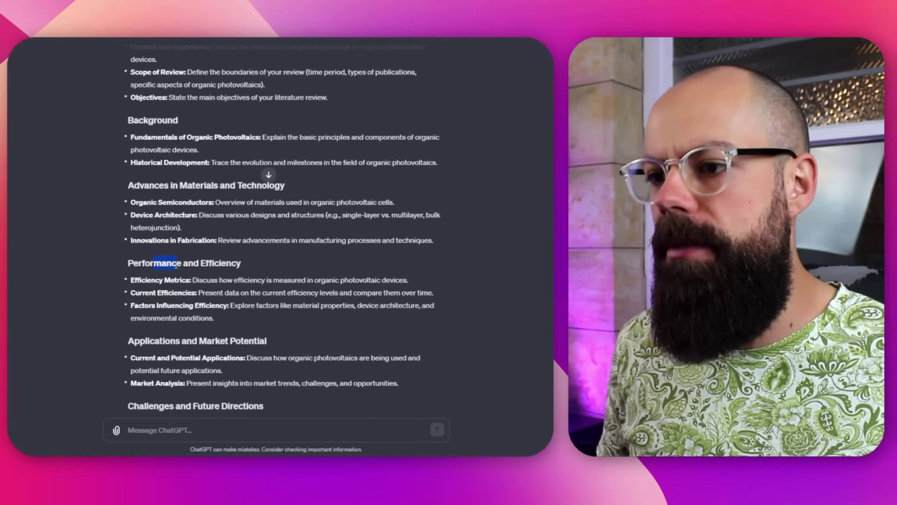
scroll(182, 264, up, 8)
scroll(162, 178, down, 10)
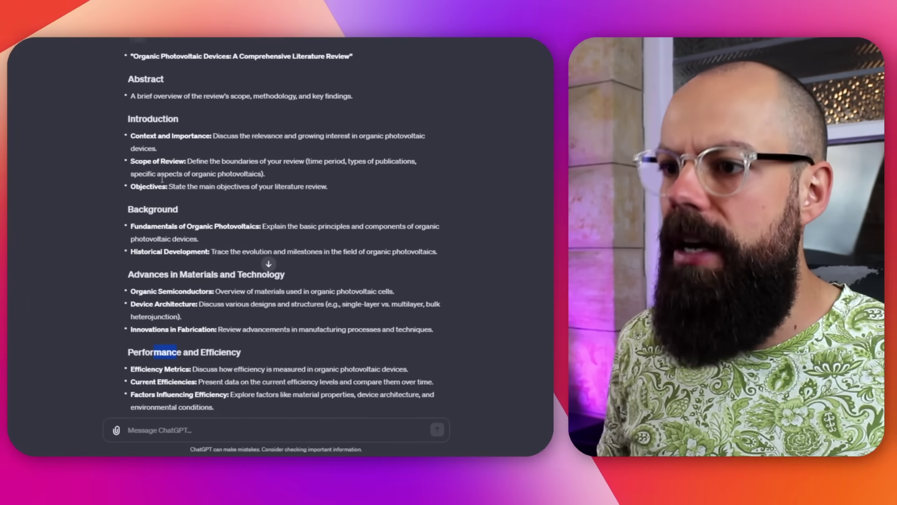
scroll(162, 178, down, 2)
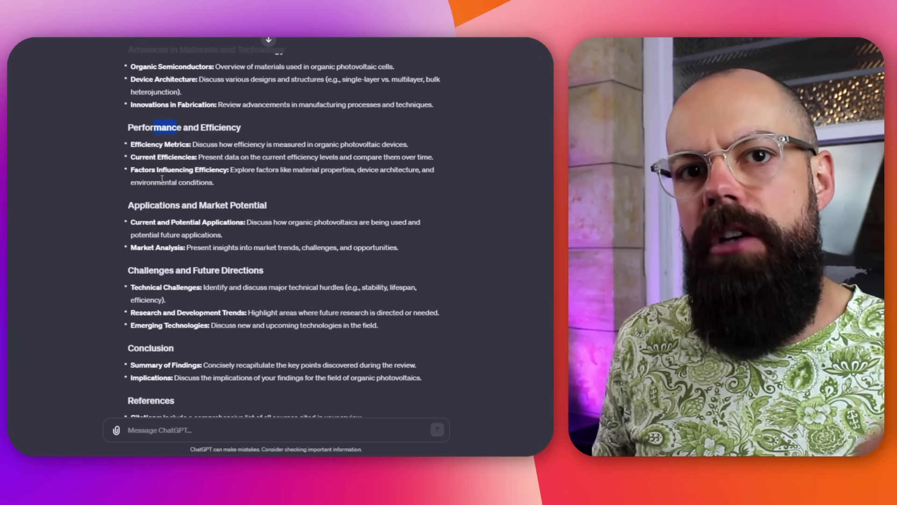
scroll(162, 178, up, 4)
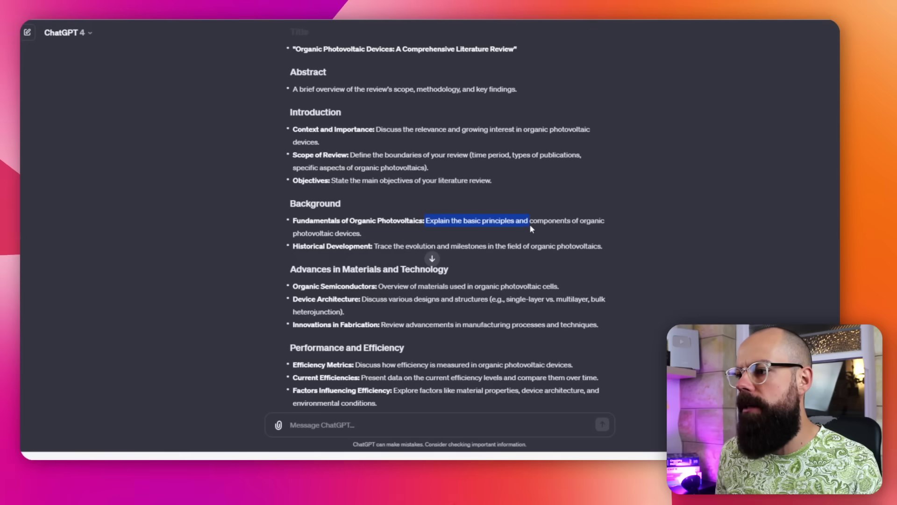
Step: Deselect the copied Fundamentals of Organic Photovoltaics description under Background
click(333, 233)
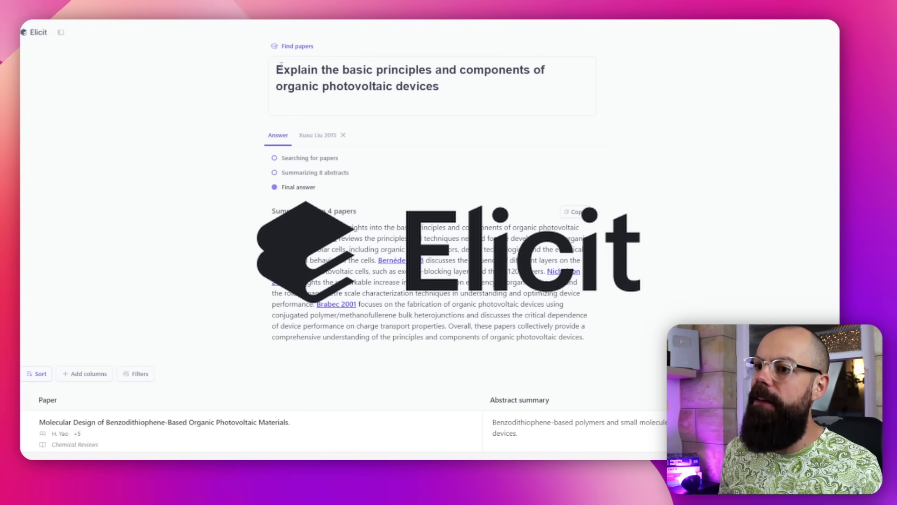
drag(277, 69, 373, 70)
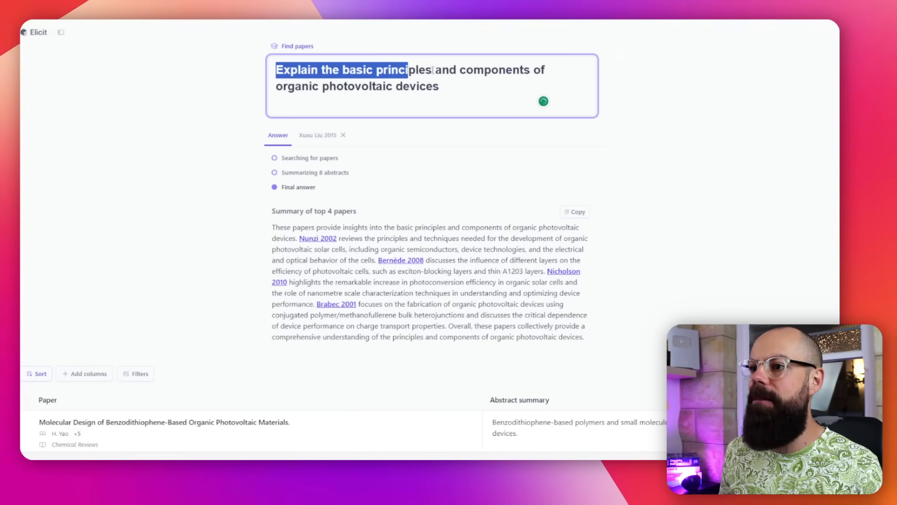
drag(484, 70, 489, 82)
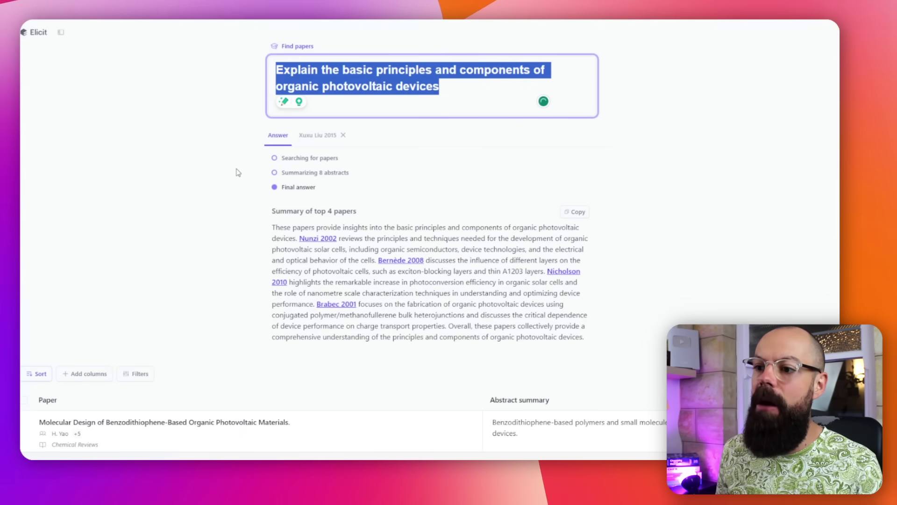
scroll(236, 172, down, 4)
scroll(415, 178, up, 3)
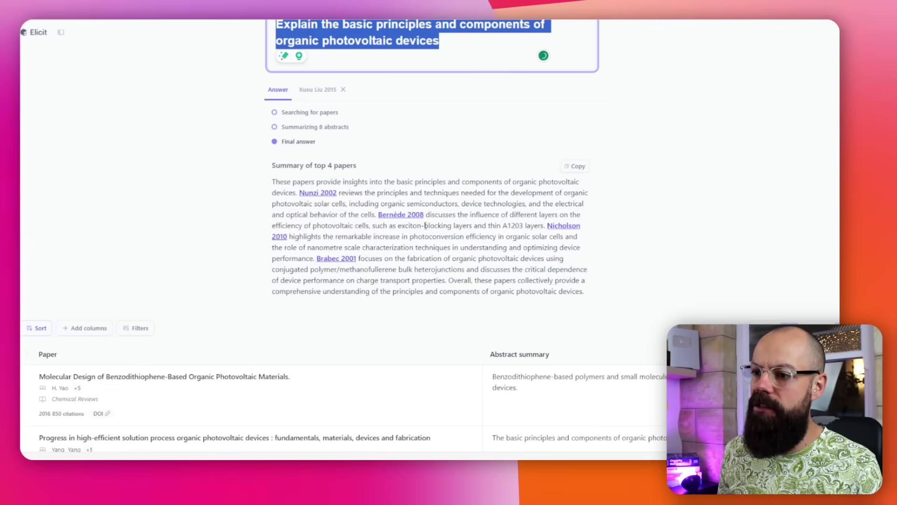
scroll(104, 226, down, 3)
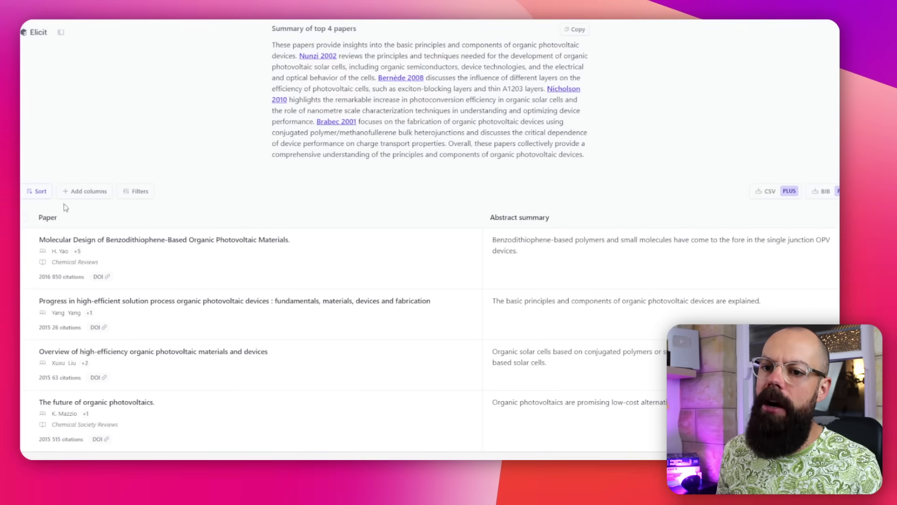
Step: Sort the Elicit paper results by Most recent
click(42, 197)
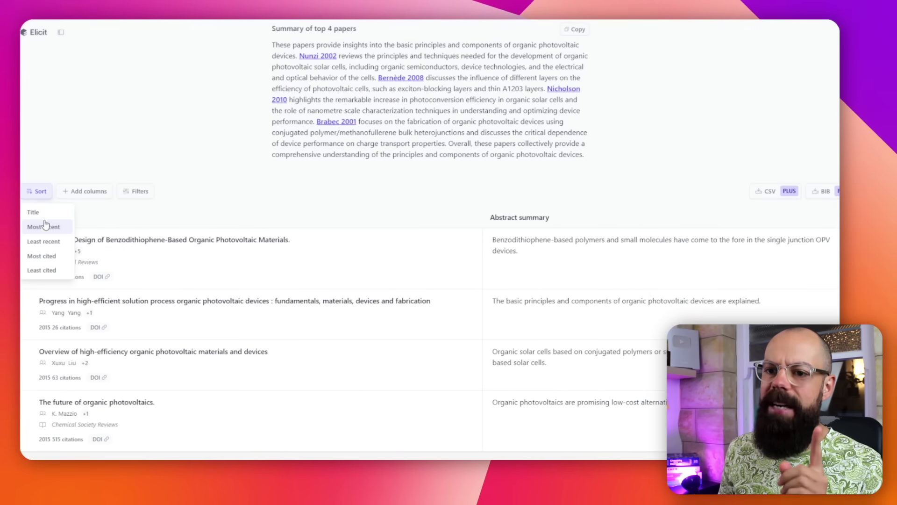
scroll(49, 135, down, 2)
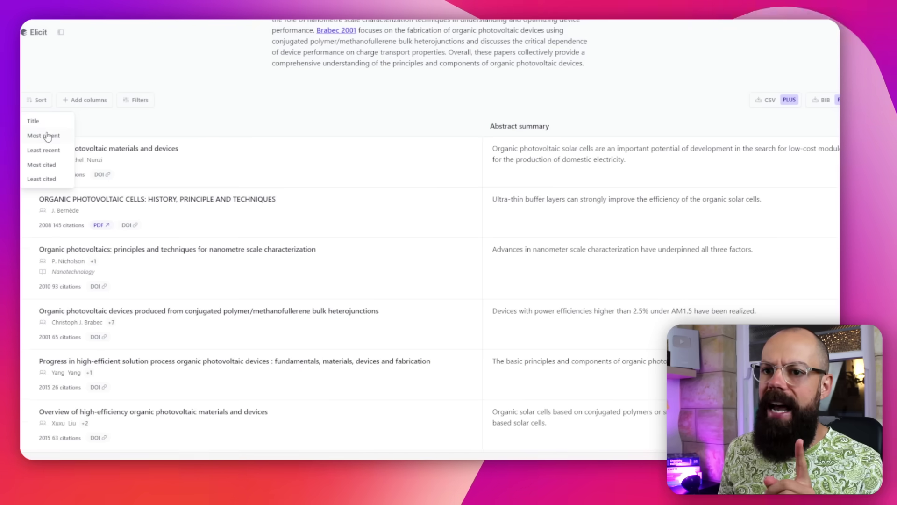
click(49, 136)
click(203, 125)
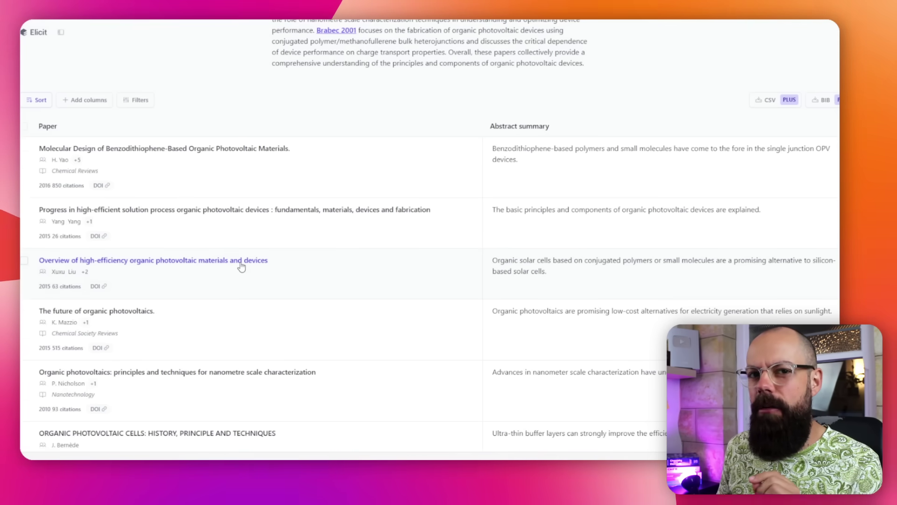
Step: Open the 2015 paper 'Overview of high-efficiency organic photovoltaic materials and devices' and copy its whole abstract
scroll(241, 266, up, 4)
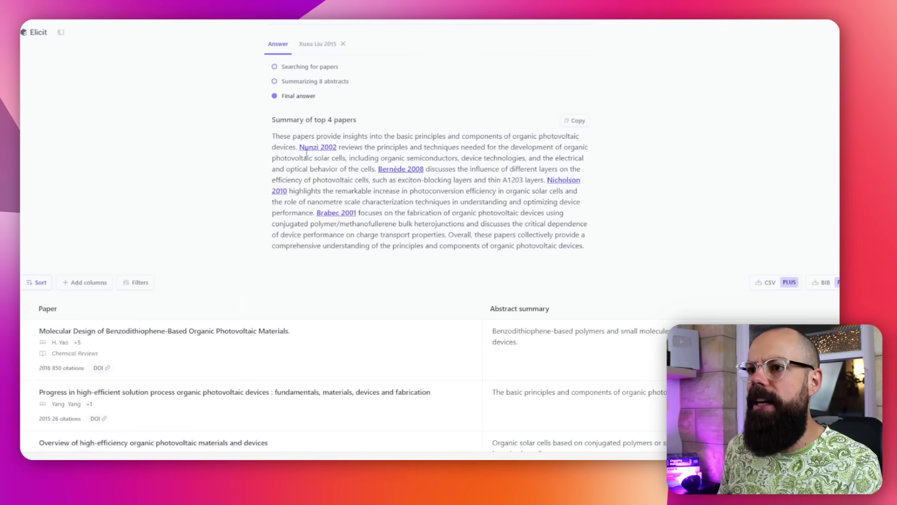
scroll(306, 152, up, 2)
click(321, 136)
scroll(227, 212, down, 1)
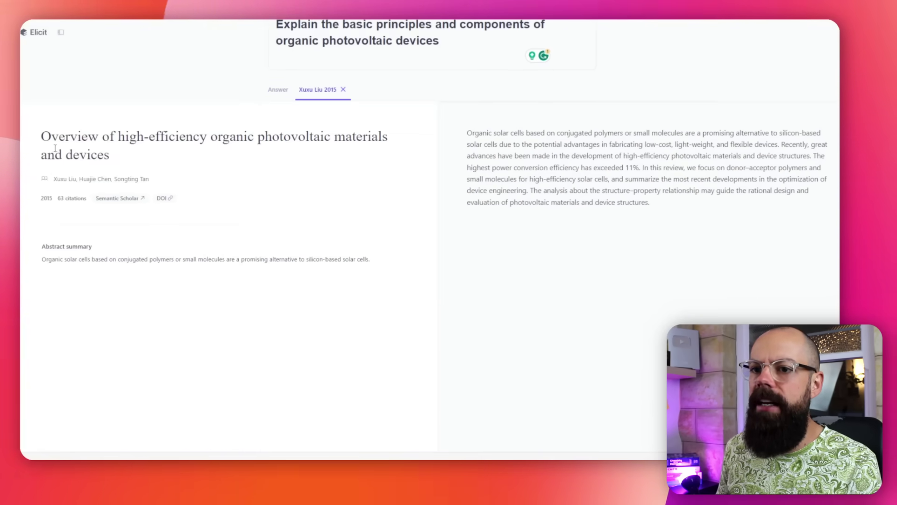
drag(578, 140, 648, 202)
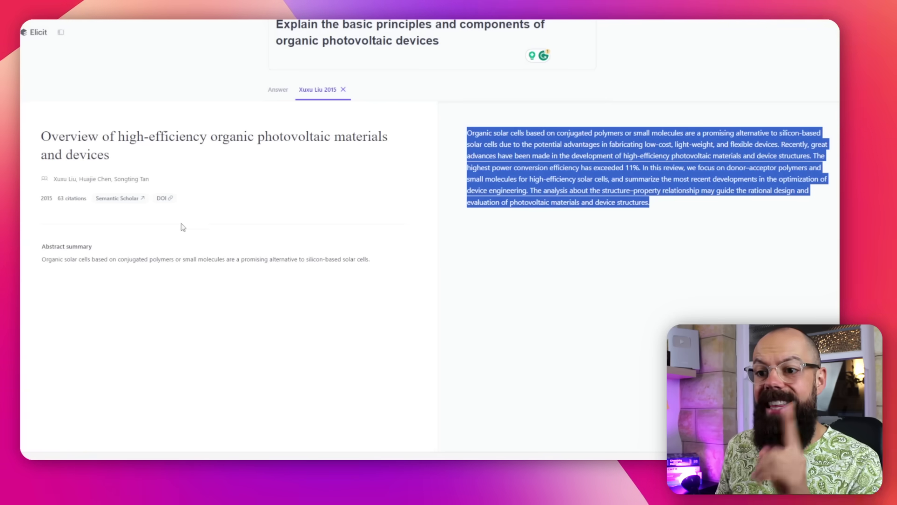
click(163, 205)
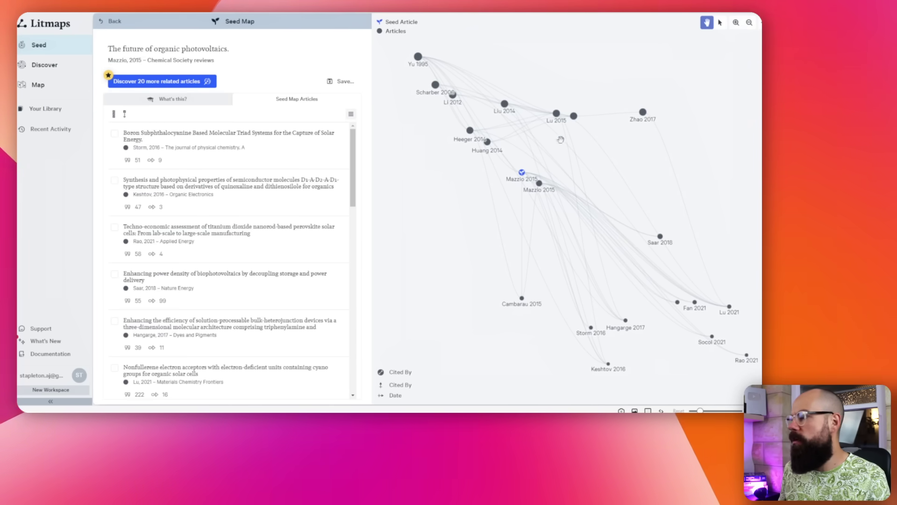
scroll(560, 240, down, 2)
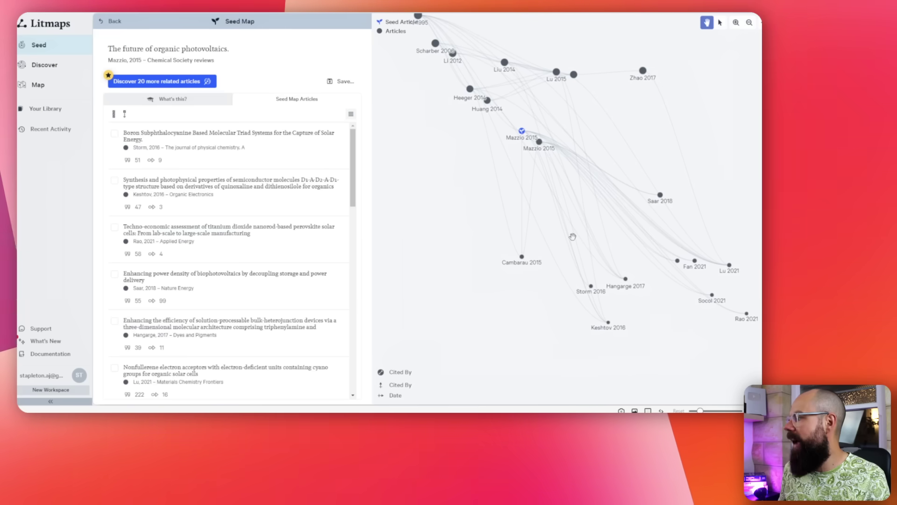
scroll(573, 237, up, 2)
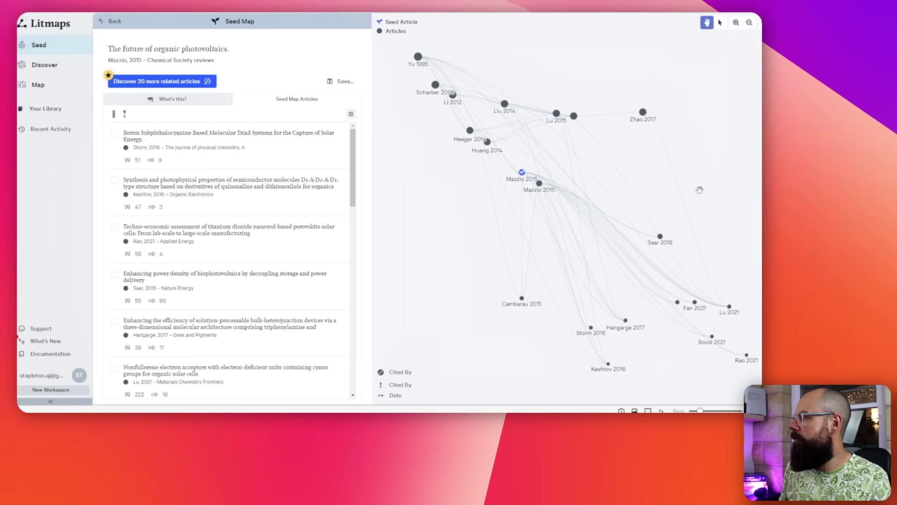
mouse_move(643, 113)
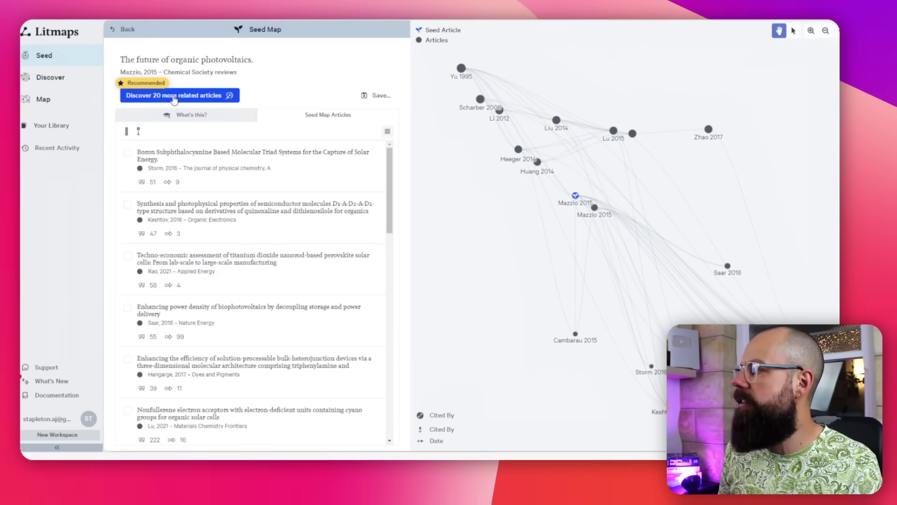
Step: Discover 20 more articles related to the seed map, filtered to Recent Only (10/2021 onward)
click(173, 95)
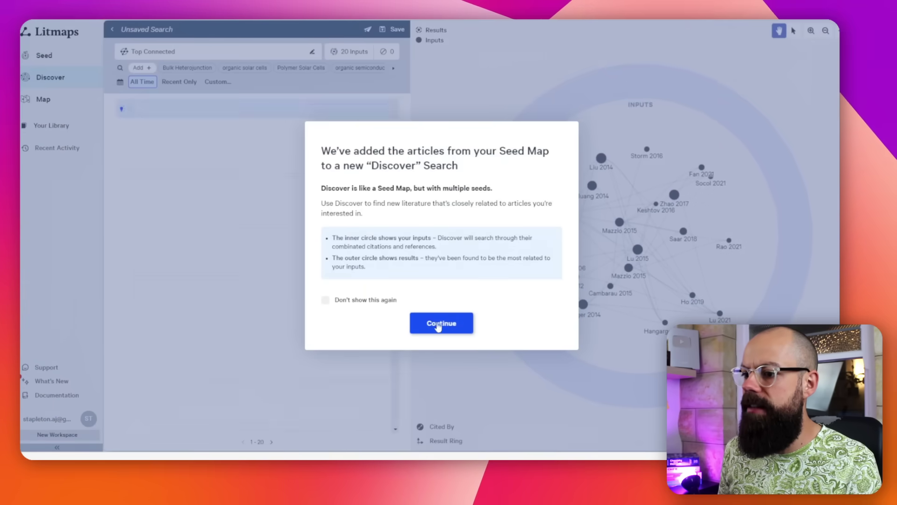
click(357, 301)
click(441, 323)
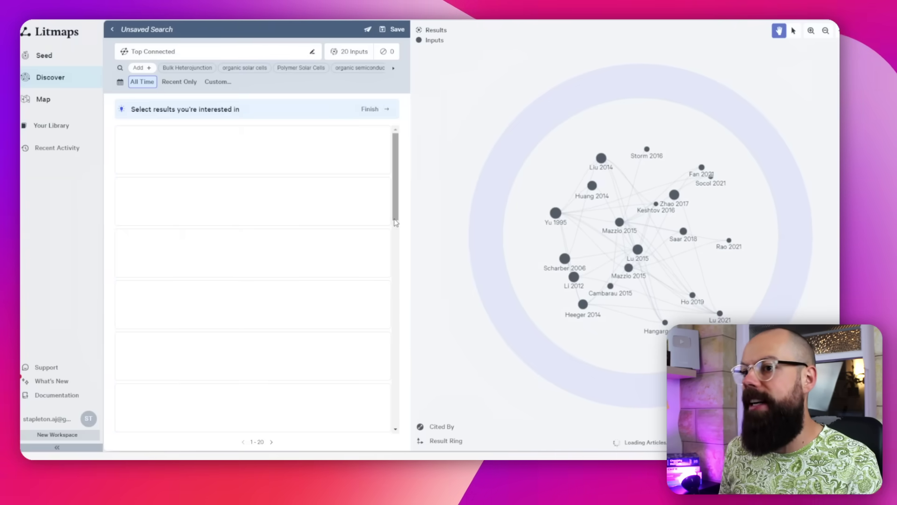
click(169, 82)
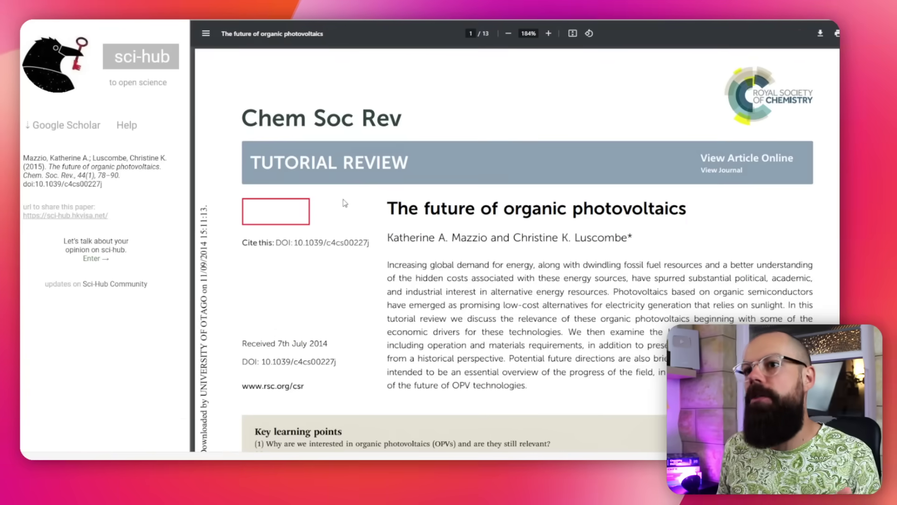
Step: Read 'The future of organic photovoltaics' PDF from the abstract and key learning points to page 2
scroll(345, 203, down, 1)
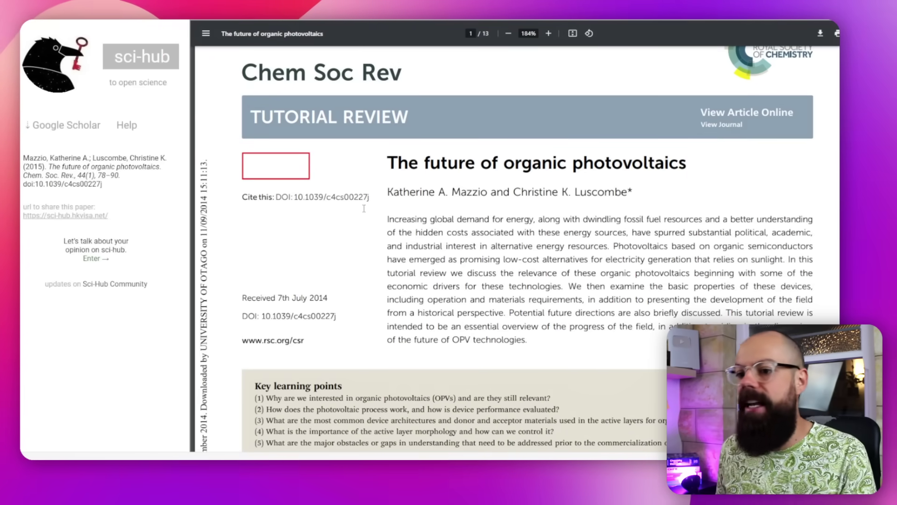
scroll(365, 198, up, 1)
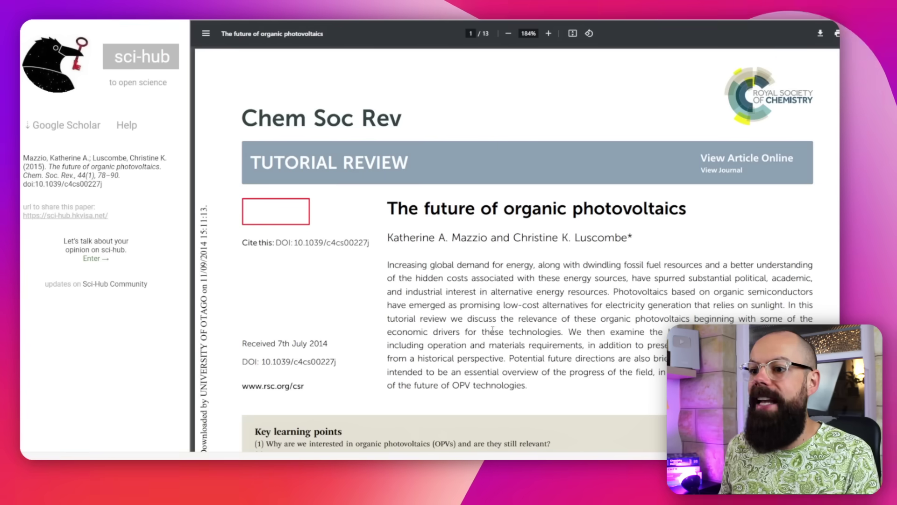
scroll(503, 162, down, 9)
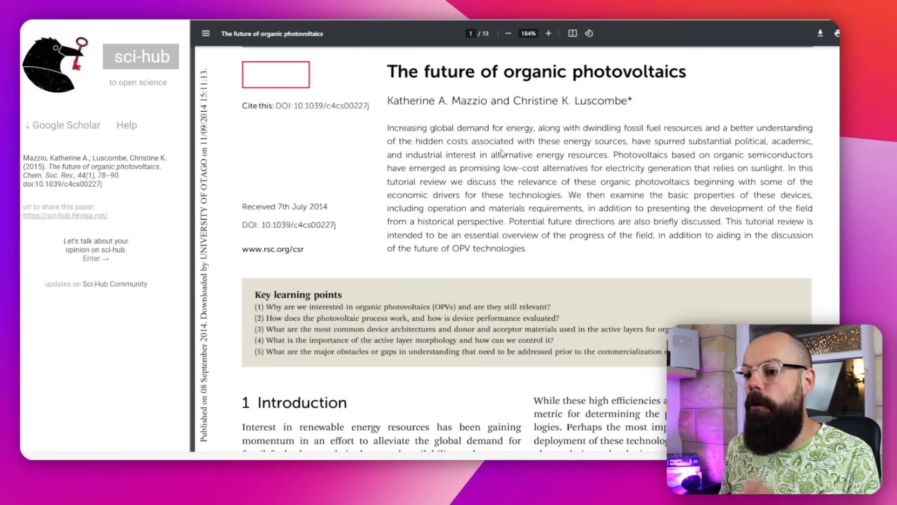
scroll(502, 153, down, 3)
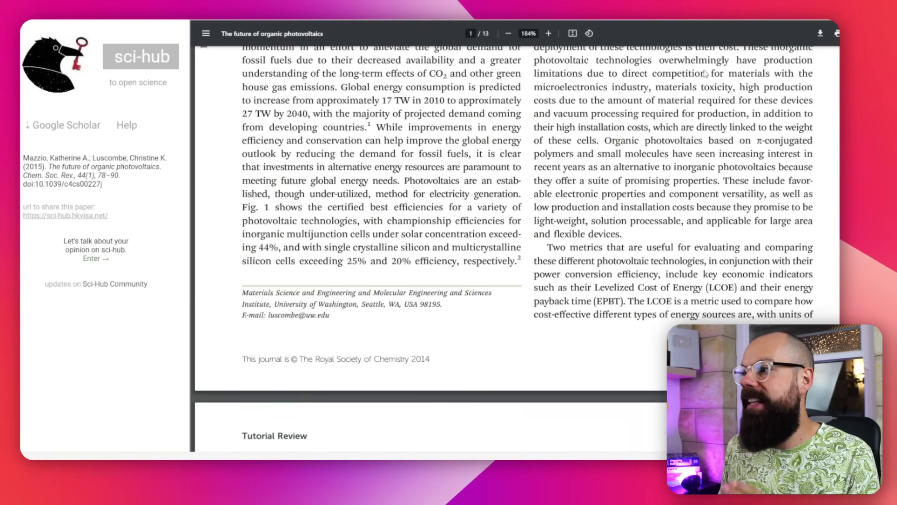
scroll(705, 74, down, 6)
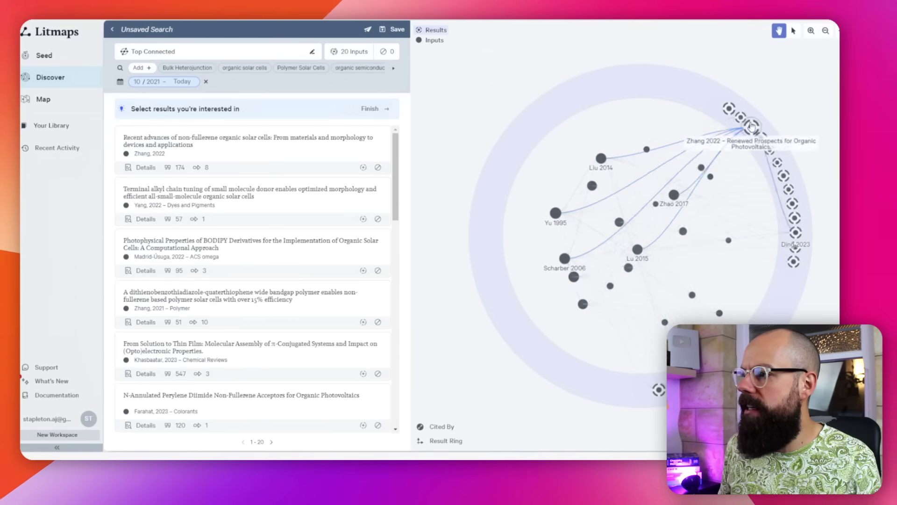
mouse_move(731, 113)
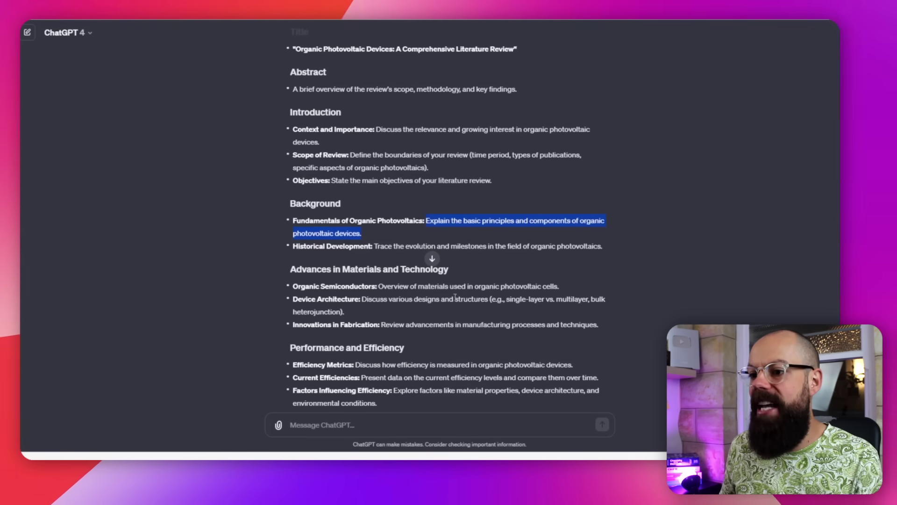
scroll(502, 265, down, 2)
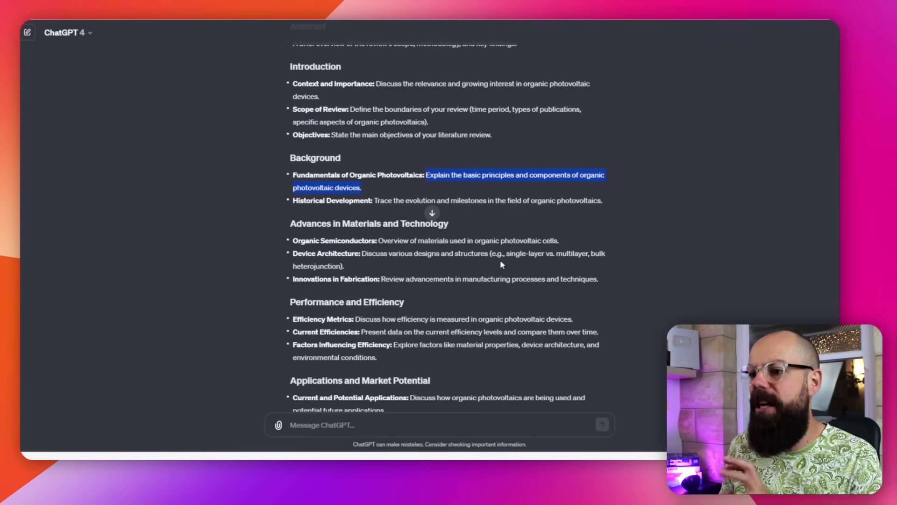
scroll(502, 265, up, 2)
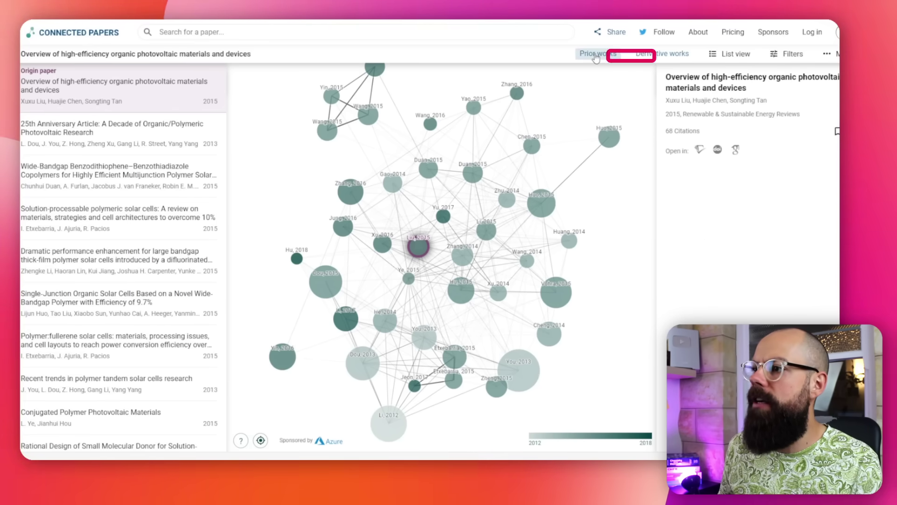
Step: Show Derivative works, open the top result's details, and select the wide bandgap semiconducting polymers review title
click(652, 55)
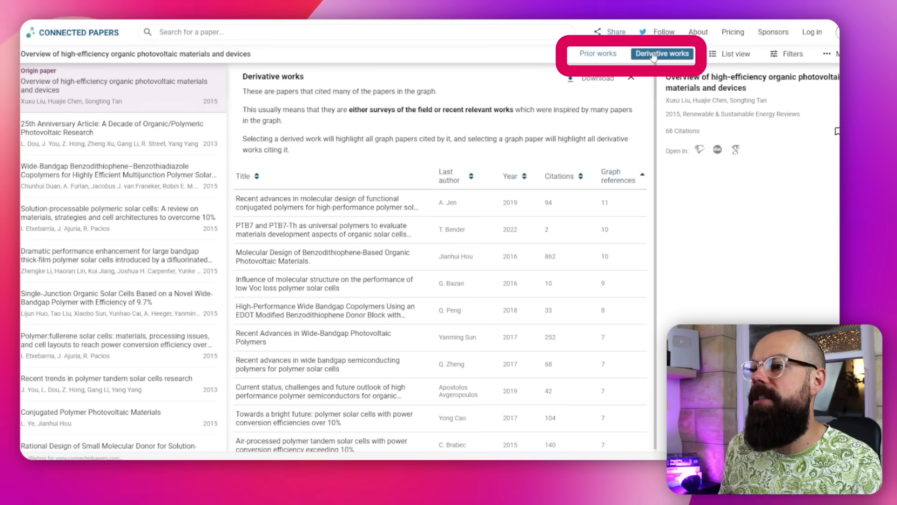
click(435, 209)
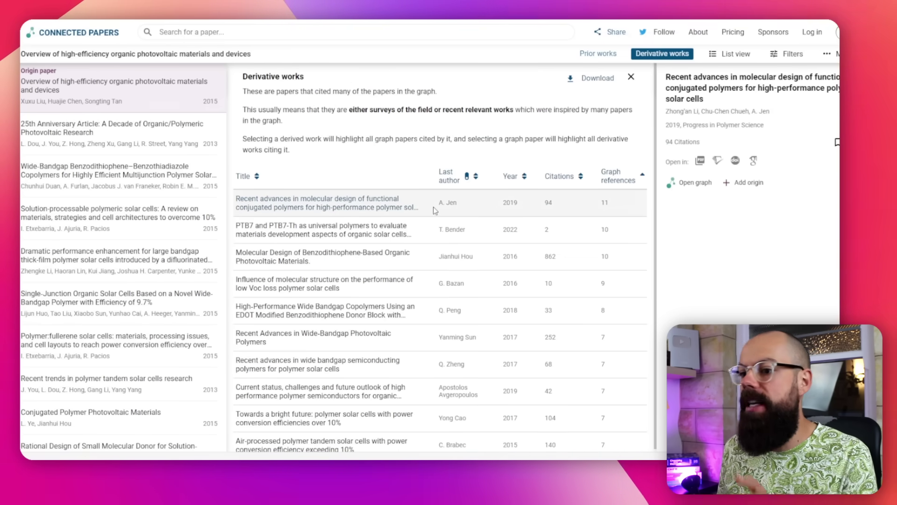
scroll(340, 209, down, 1)
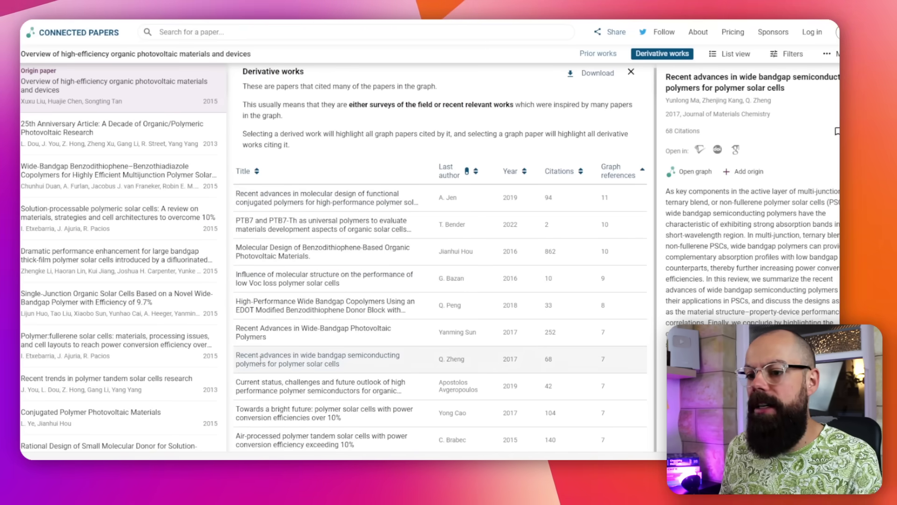
drag(238, 355, 353, 355)
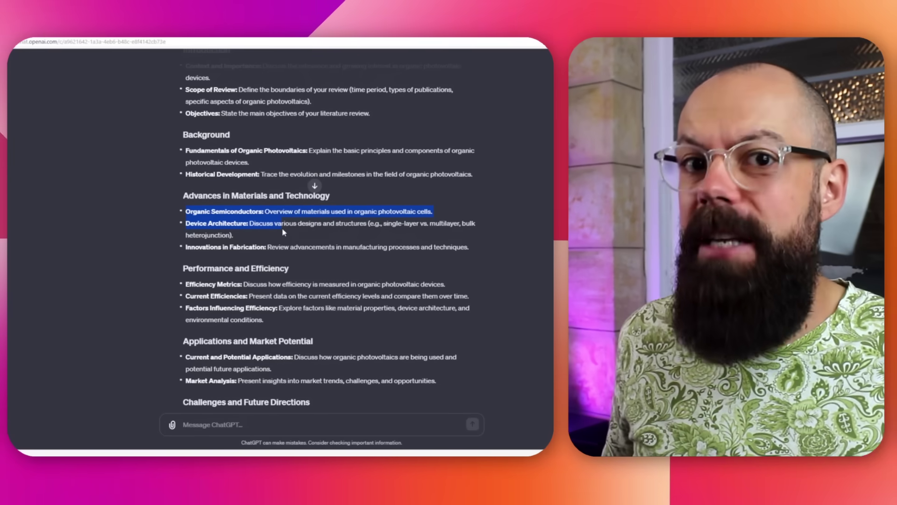
click(283, 232)
scroll(256, 214, down, 1)
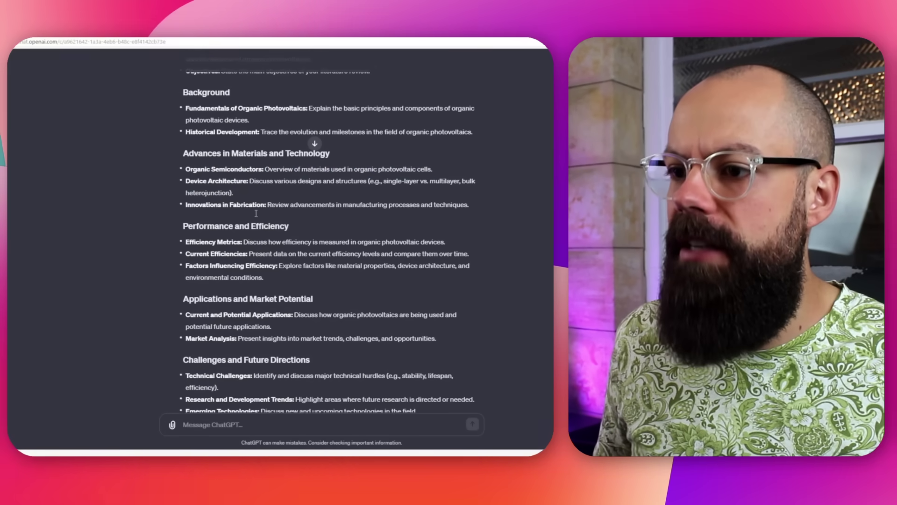